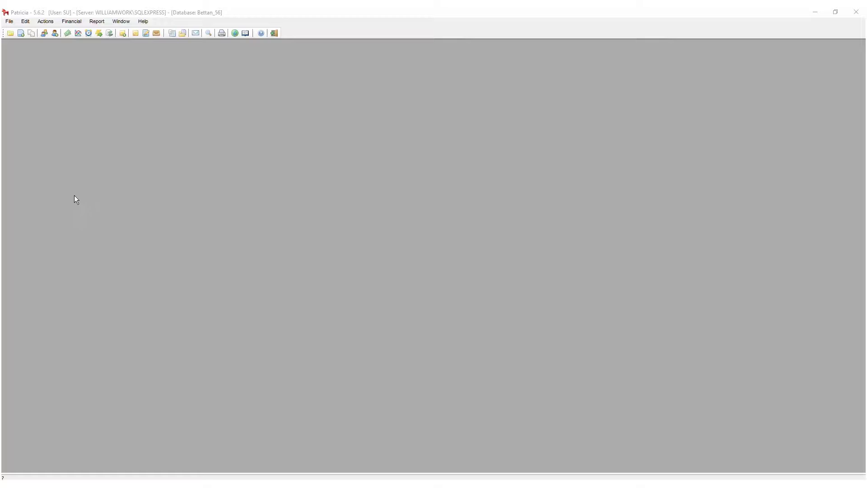
# Open the File menu to reach the commands for creating new items.
pyautogui.hotkey('alt', 'f')
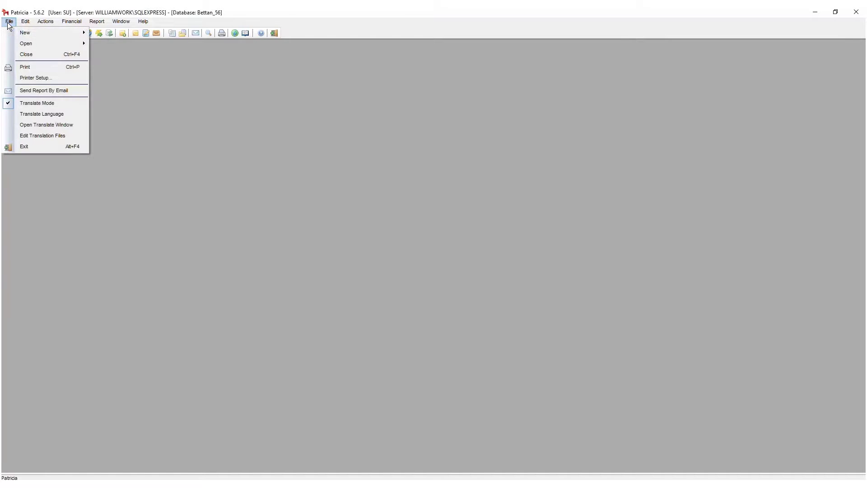
# Start a new case and choose TM - Trademark as its case type.
pyautogui.moveTo(11, 34)
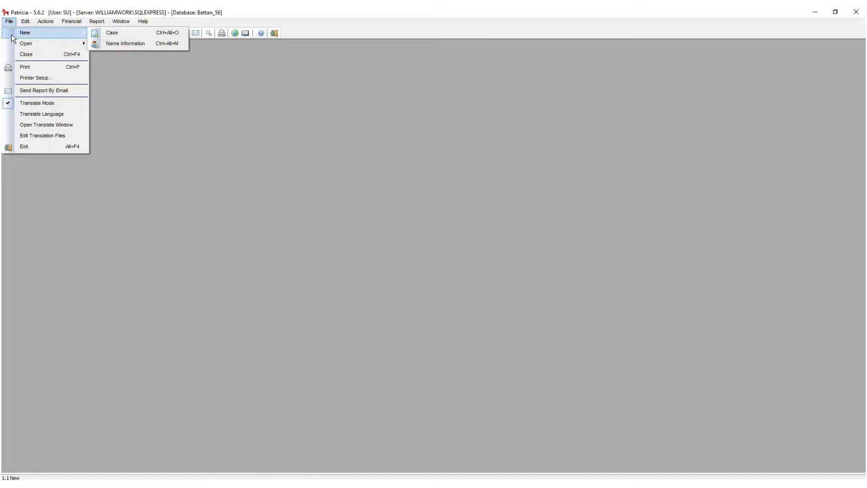
pyautogui.click(108, 35)
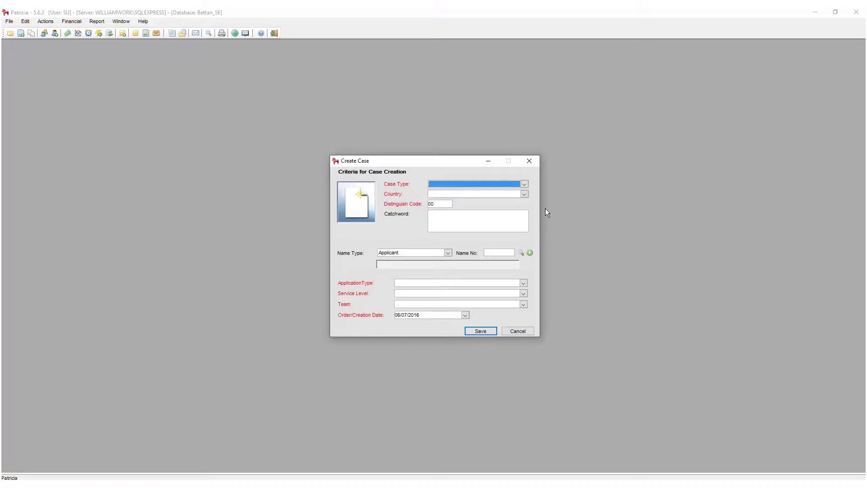
pyautogui.click(525, 184)
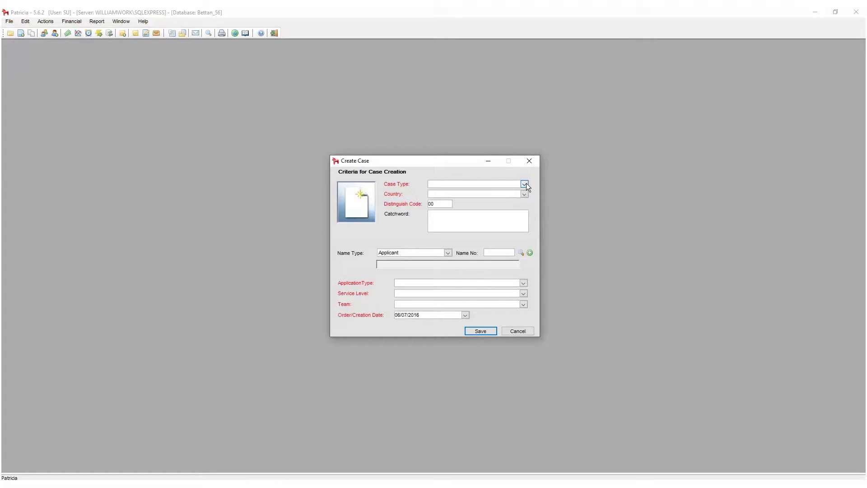
pyautogui.moveTo(527, 200); pyautogui.dragTo(518, 238)
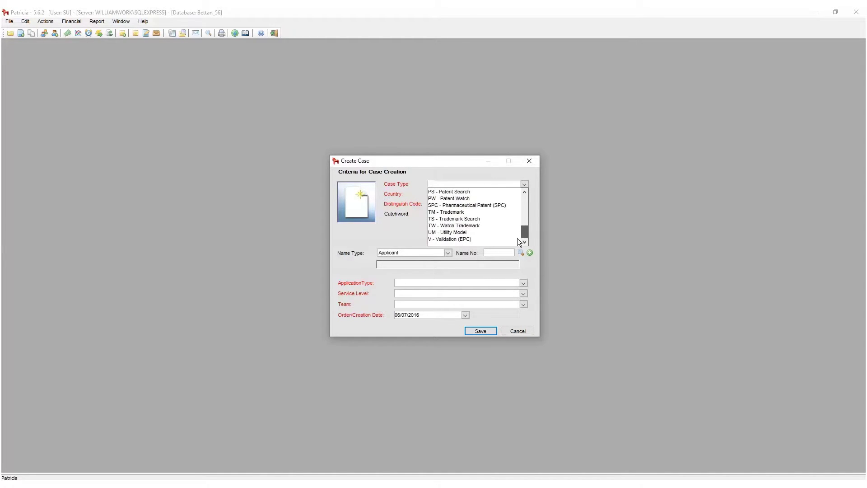
pyautogui.click(457, 212)
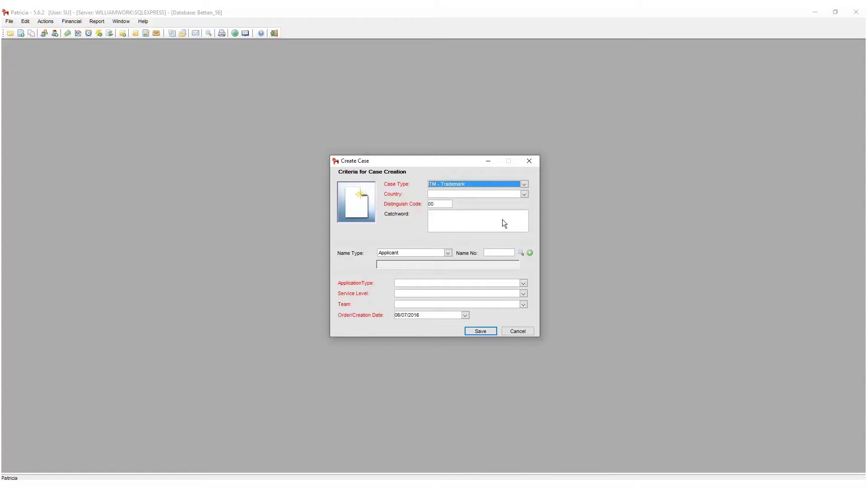
# Set the case country to Sweden, replacing an accidental Croatia selection.
pyautogui.click(525, 195)
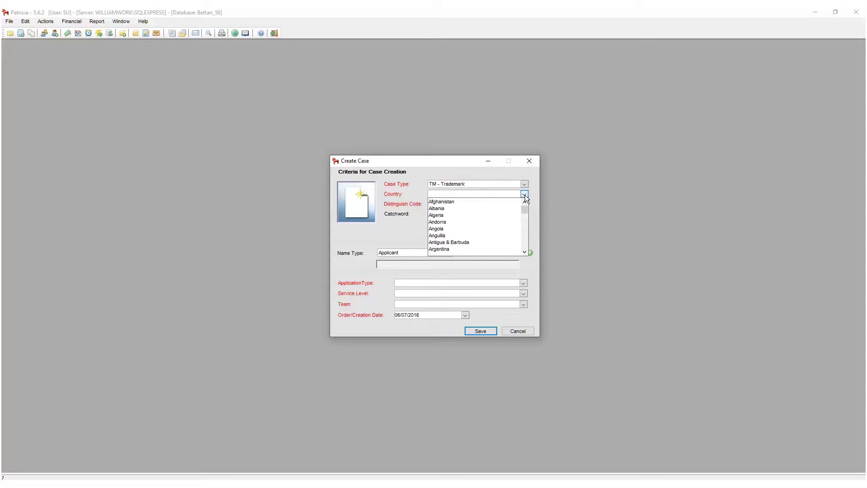
pyautogui.moveTo(526, 209); pyautogui.dragTo(523, 216)
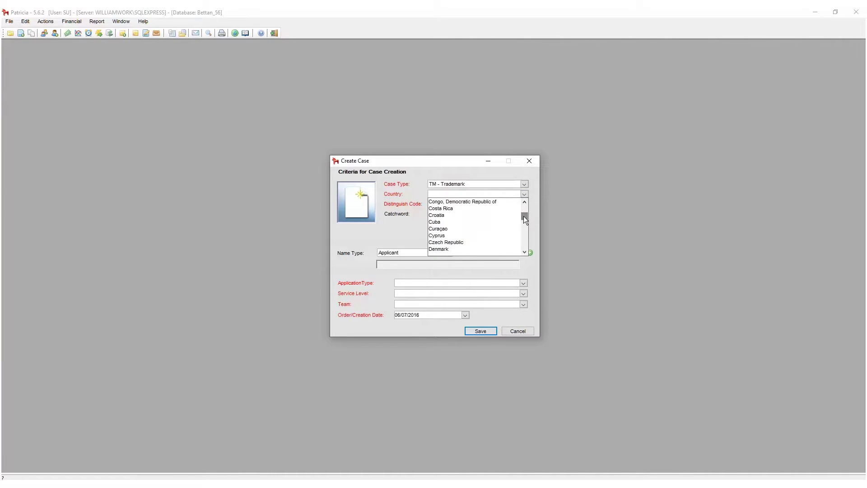
pyautogui.click(481, 217)
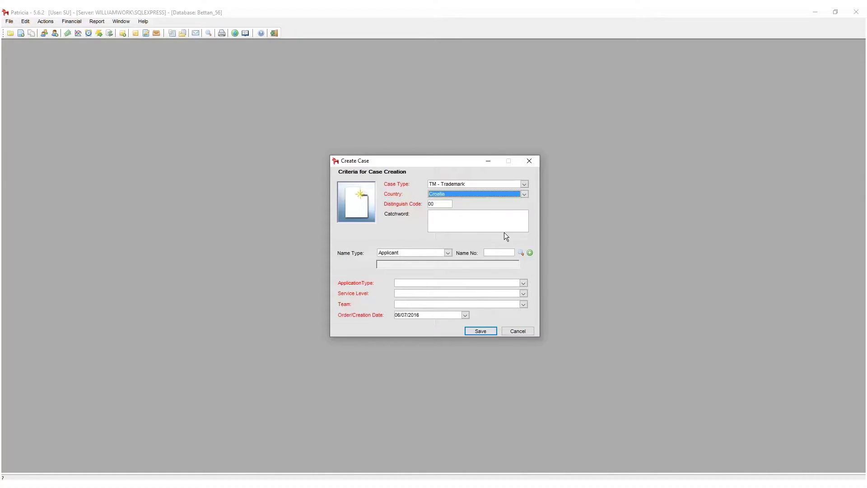
pyautogui.click(525, 194)
pyautogui.moveTo(527, 213); pyautogui.dragTo(525, 223)
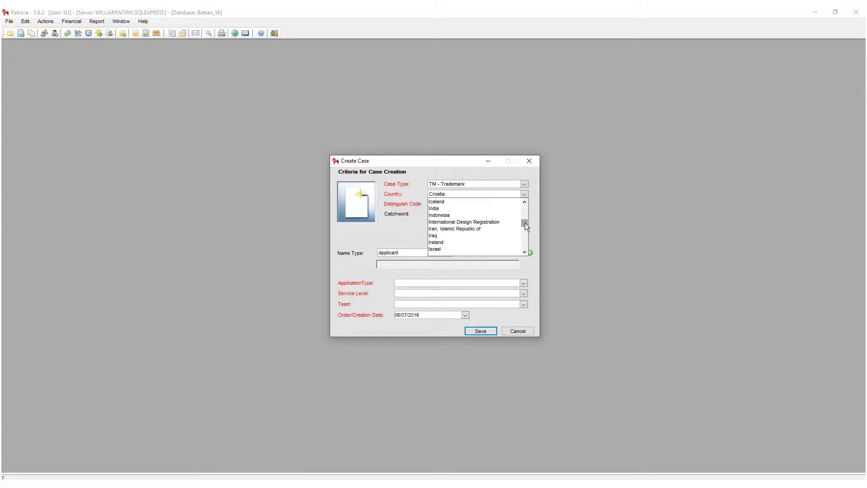
pyautogui.write('swe')
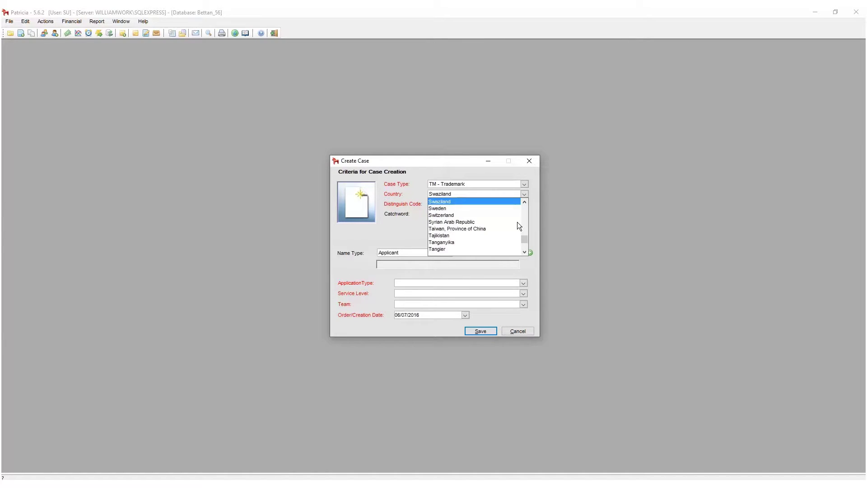
pyautogui.click(480, 208)
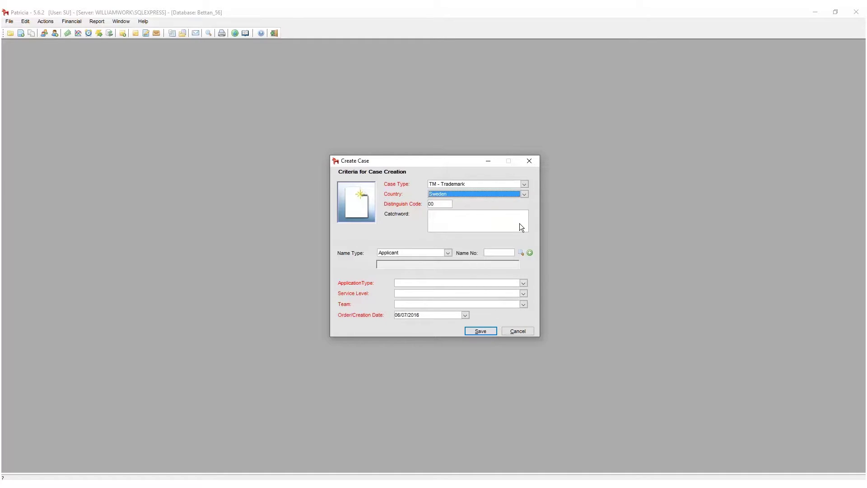
# Enter distinguish code 05 and the catchword 'Patrix AB logo (colour)'.
pyautogui.press('Tab')
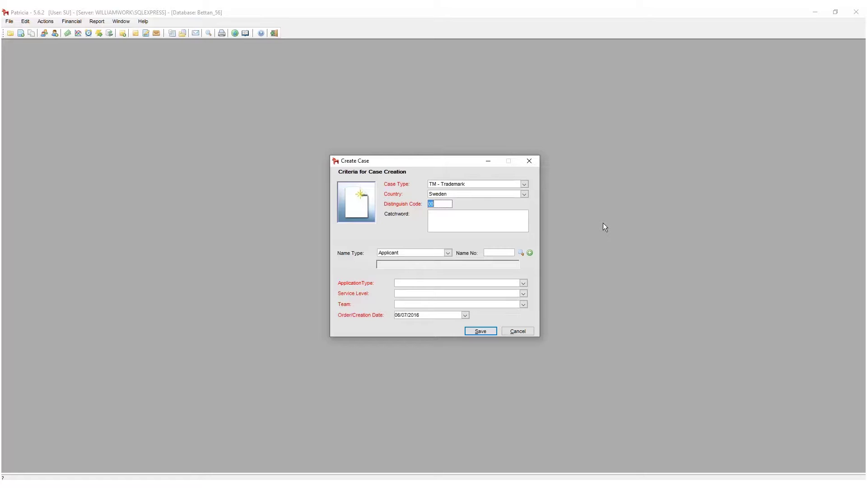
pyautogui.write('03')
pyautogui.press('BackSpace')
pyautogui.write('5')
pyautogui.press('Tab')
pyautogui.write('Patrix AB logo (colour)')
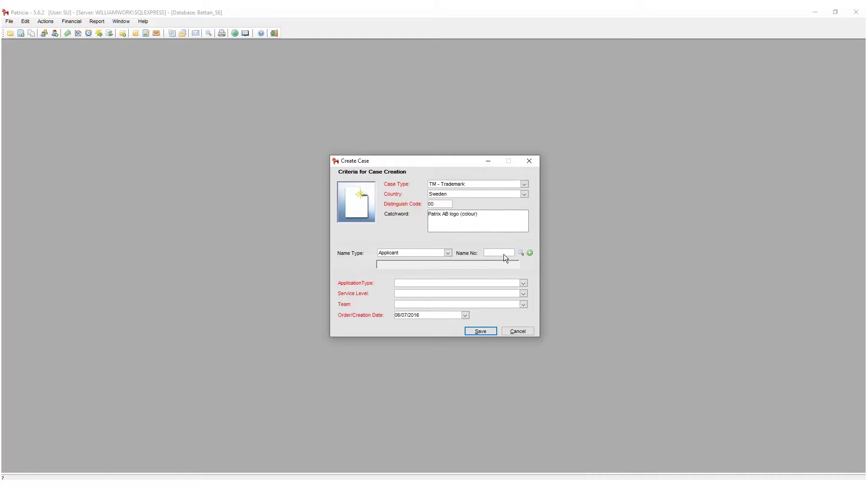
# Set name type to Account Address and link Patrix AB through the Name Find lookup.
pyautogui.click(448, 252)
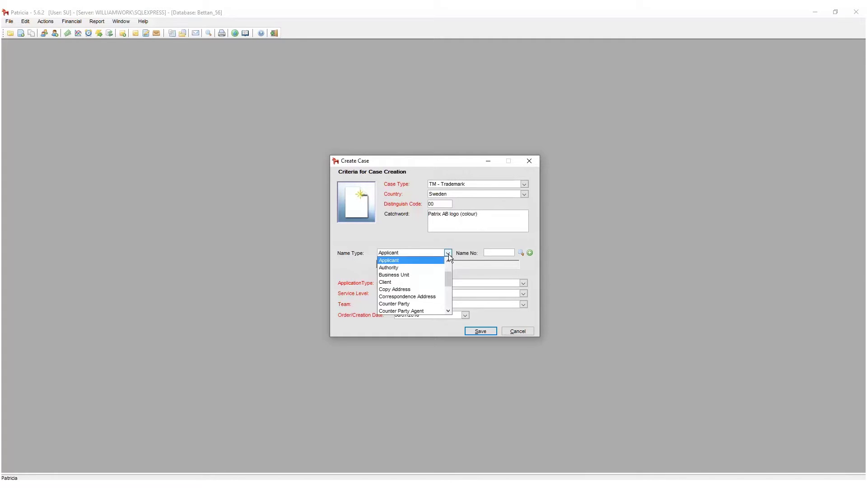
pyautogui.moveTo(451, 276); pyautogui.dragTo(448, 267)
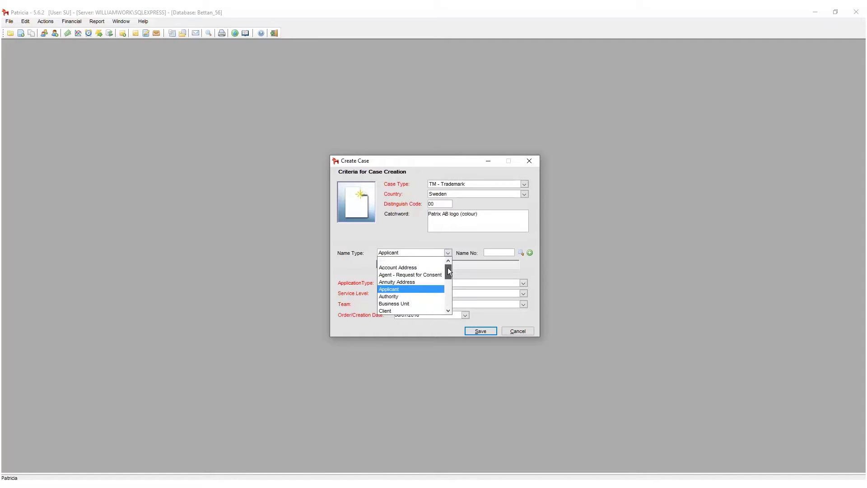
pyautogui.click(416, 267)
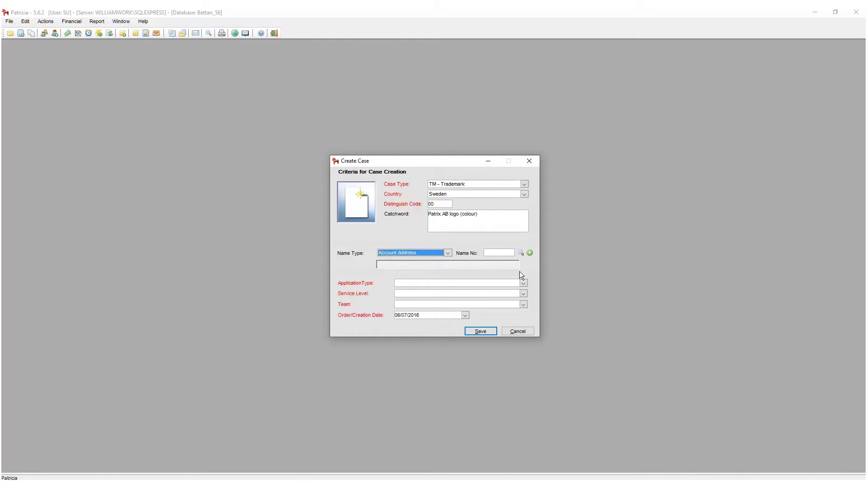
pyautogui.click(503, 254)
pyautogui.write('123')
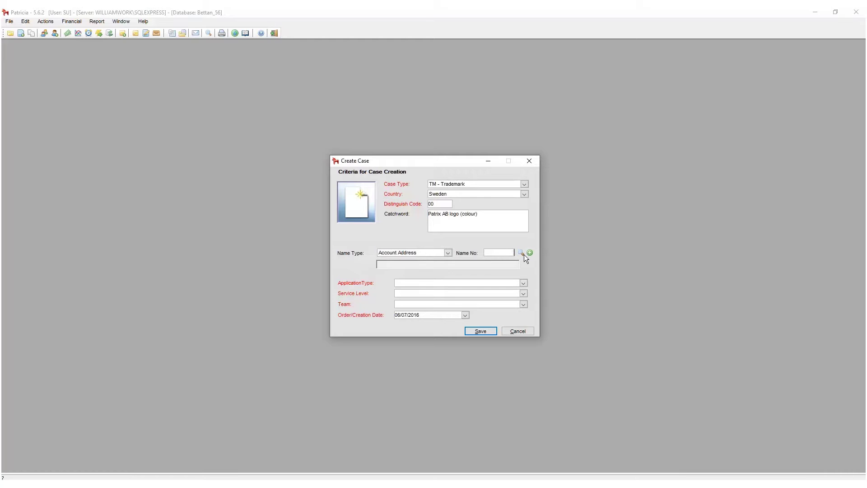
pyautogui.click(524, 254)
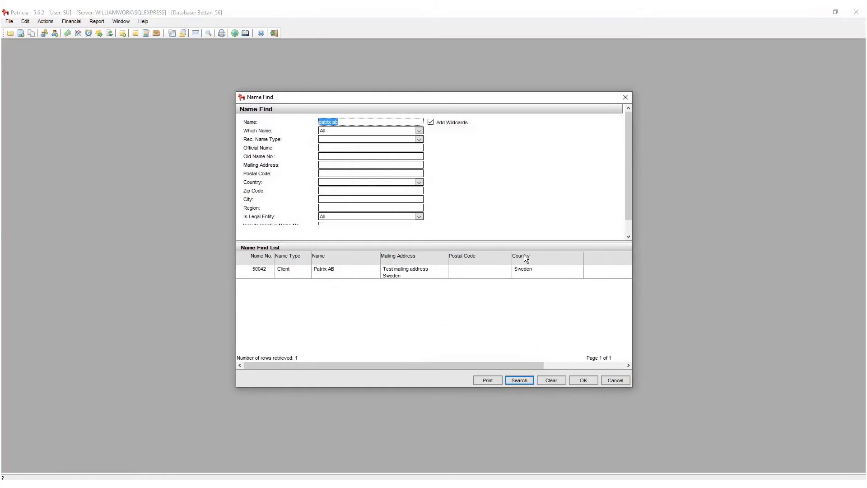
pyautogui.doubleClick(360, 274)
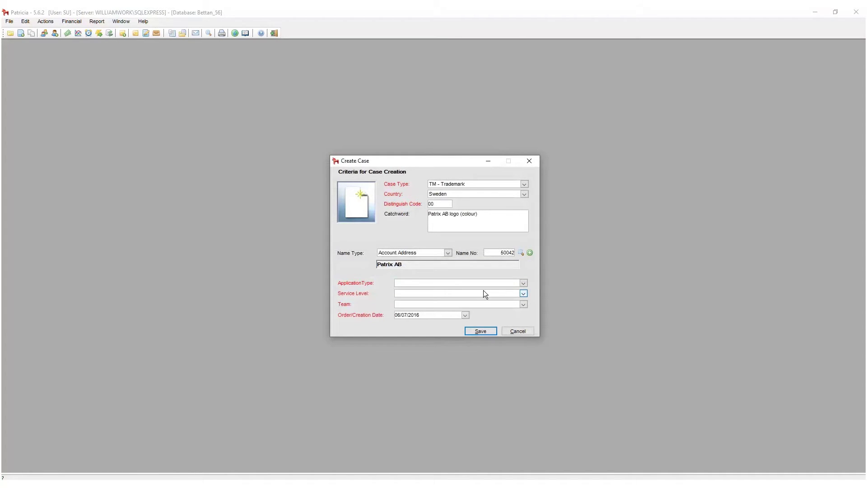
# Set application type With Priority, service level Normal, and assign a team.
pyautogui.click(523, 282)
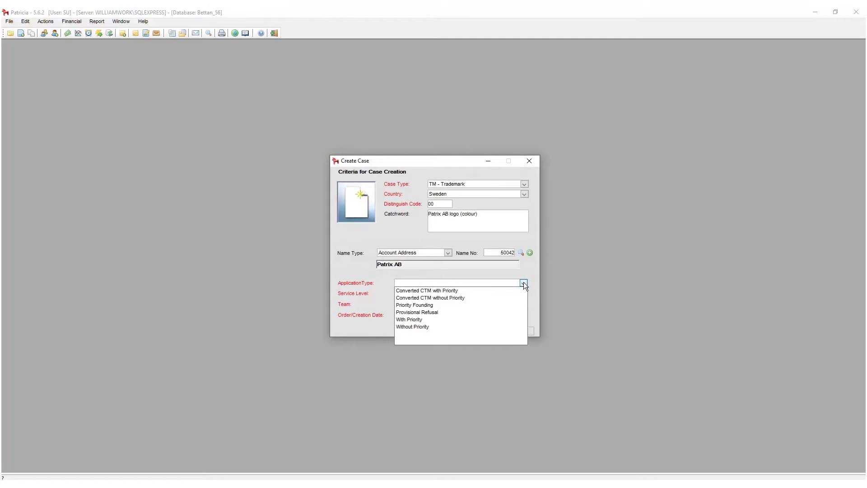
pyautogui.click(433, 320)
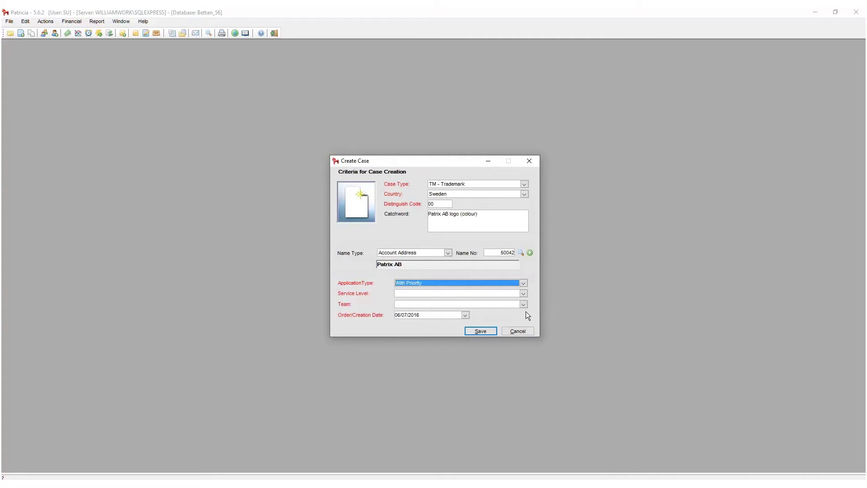
pyautogui.click(524, 293)
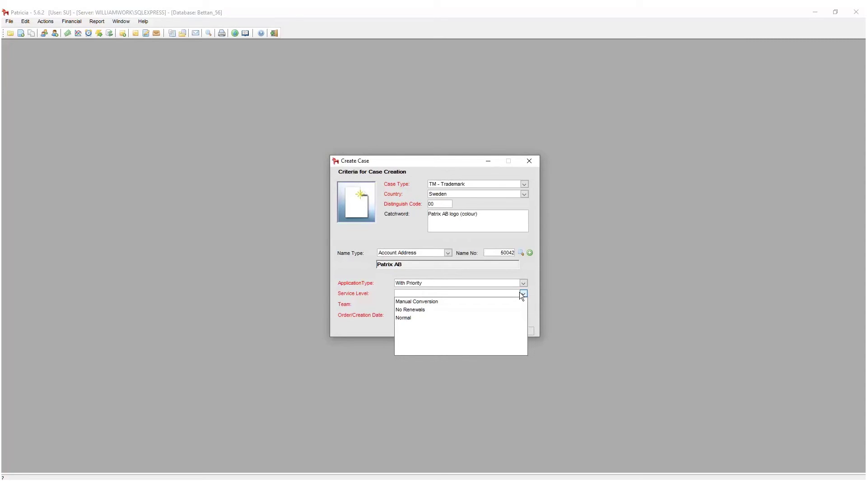
pyautogui.click(405, 319)
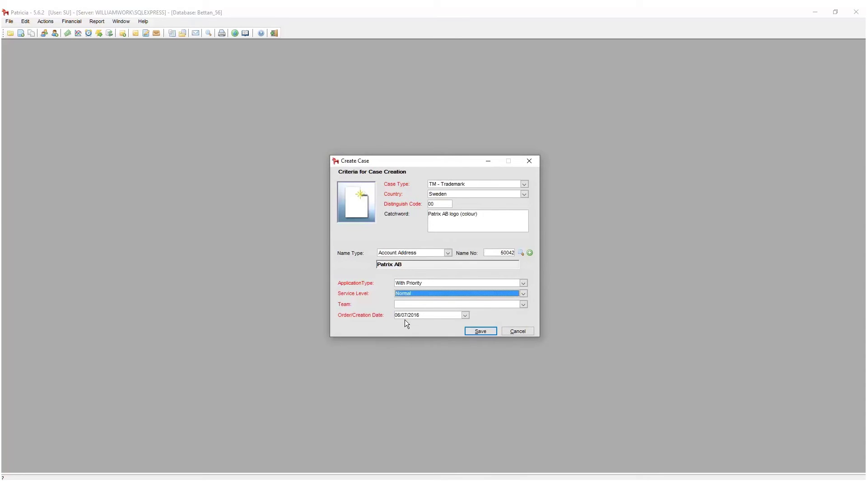
pyautogui.click(524, 306)
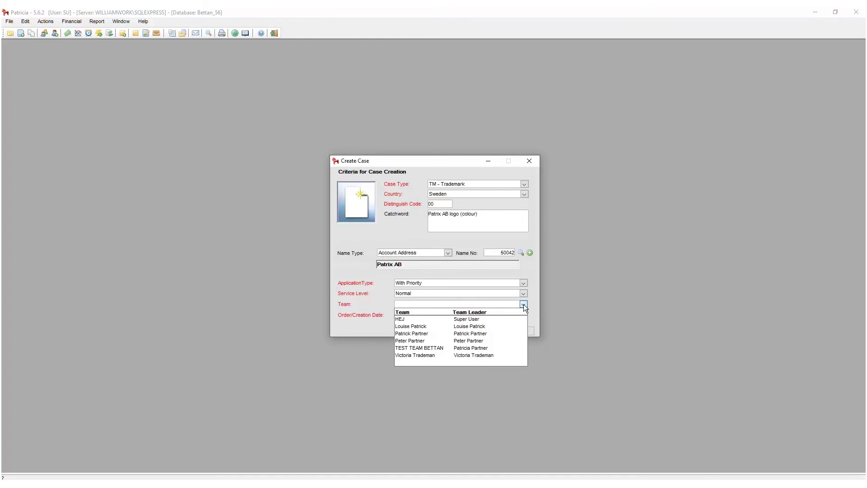
pyautogui.click(475, 333)
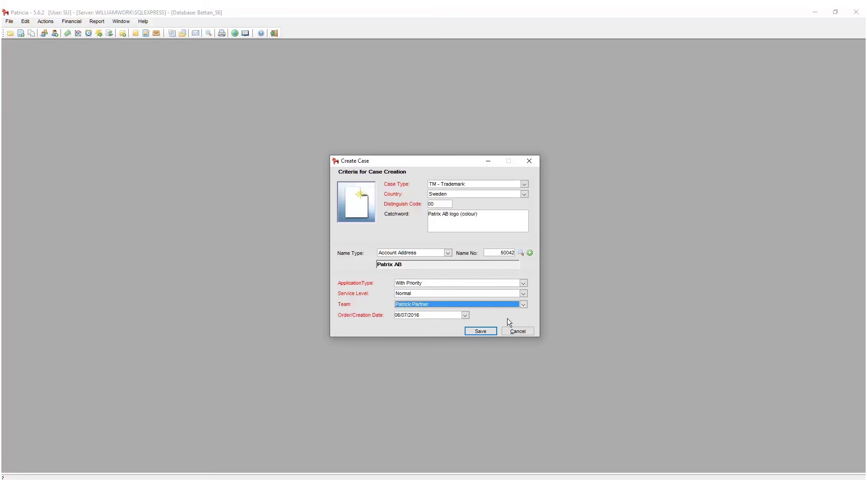
# Keep today's creation date and save the new trademark case.
pyautogui.click(465, 315)
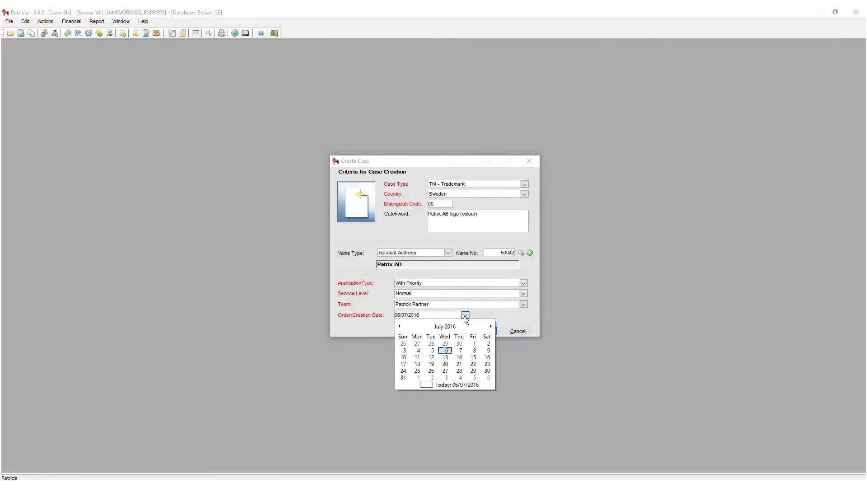
pyautogui.click(466, 316)
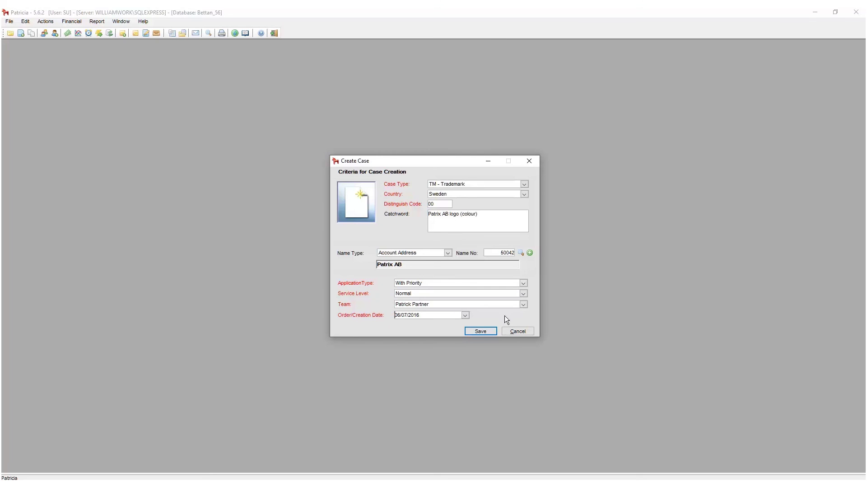
pyautogui.click(479, 329)
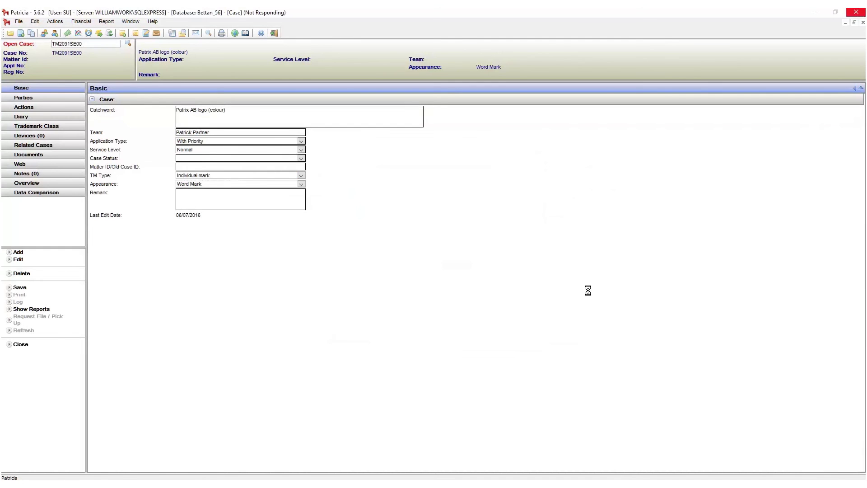